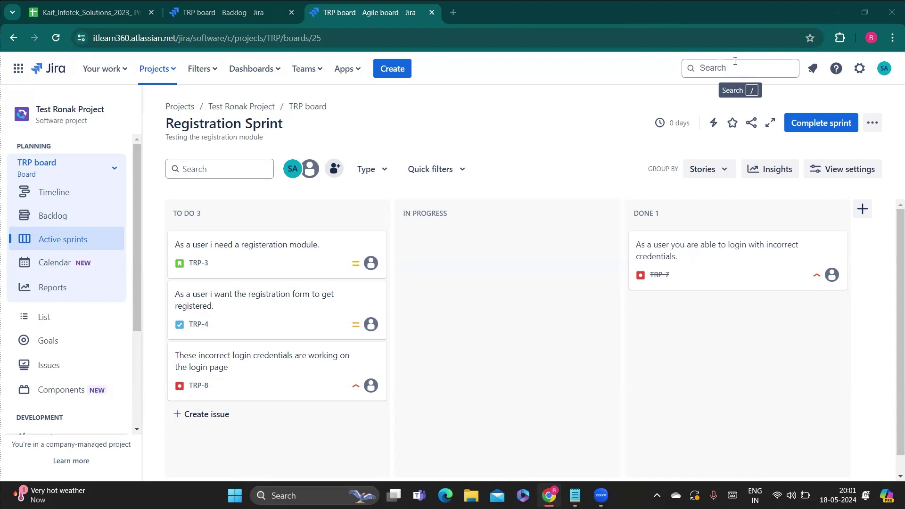
Open the Burndown Chart report of the TRP board and display it for the Registration Sprint
left_click(53, 287)
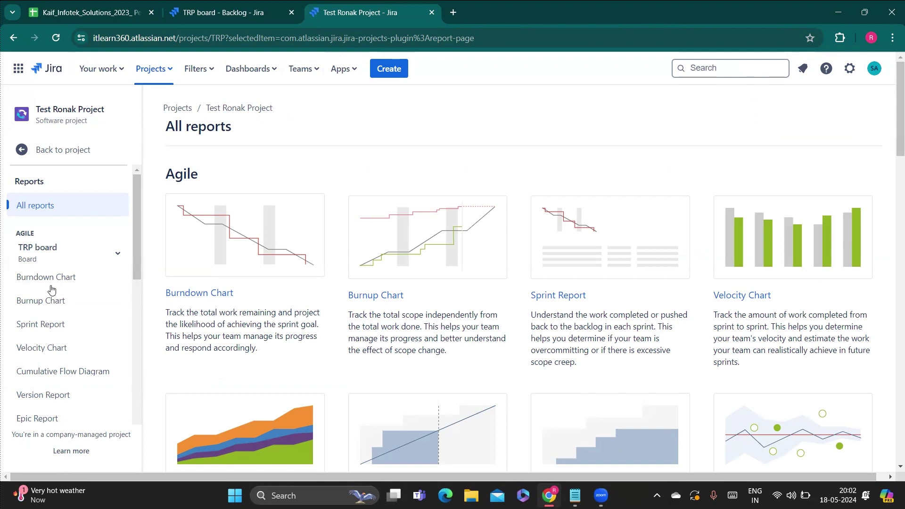
left_click(201, 296)
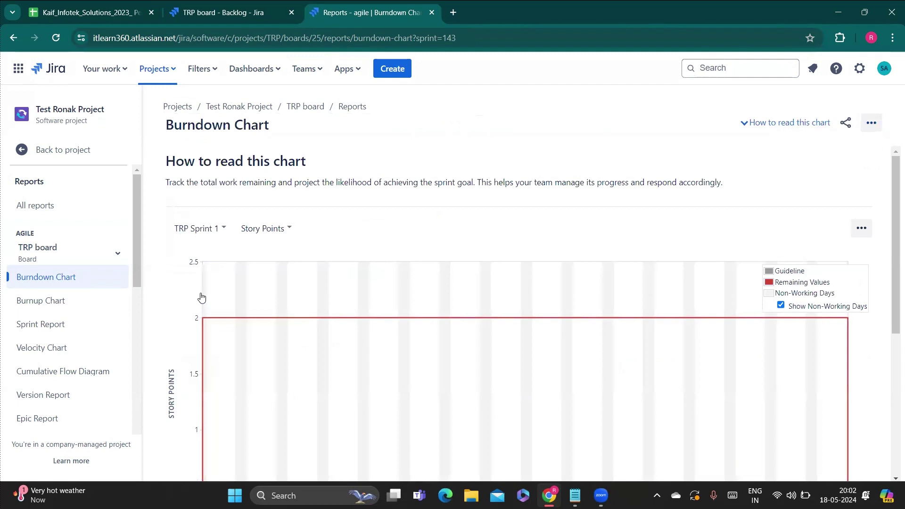
scroll(229, 208, "down", 2)
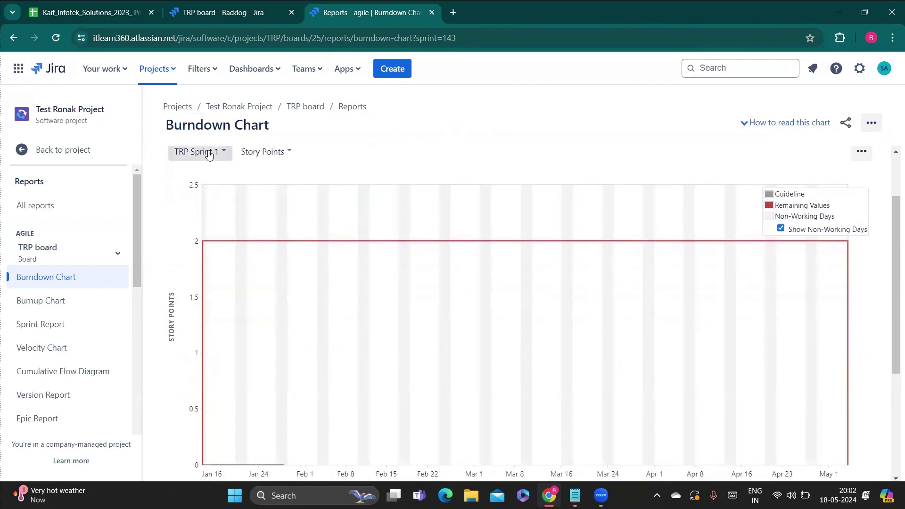
scroll(220, 161, "up", 1)
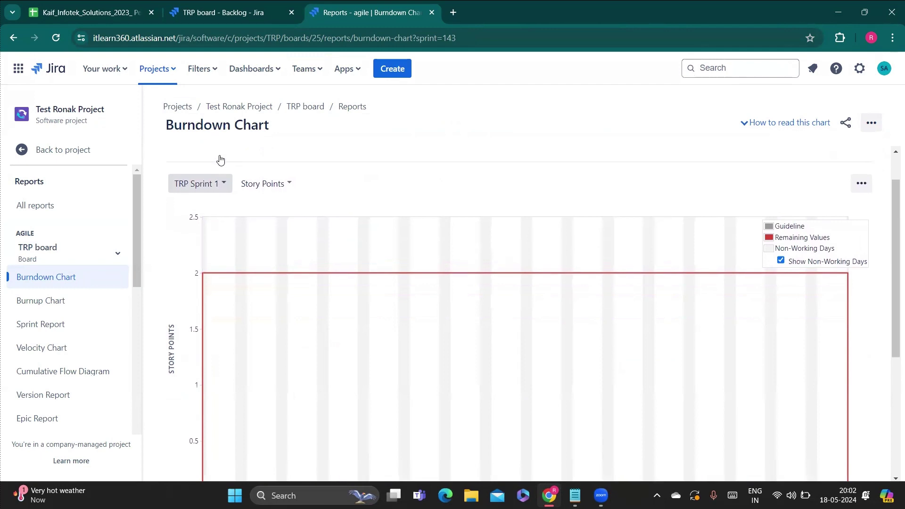
left_click(224, 188)
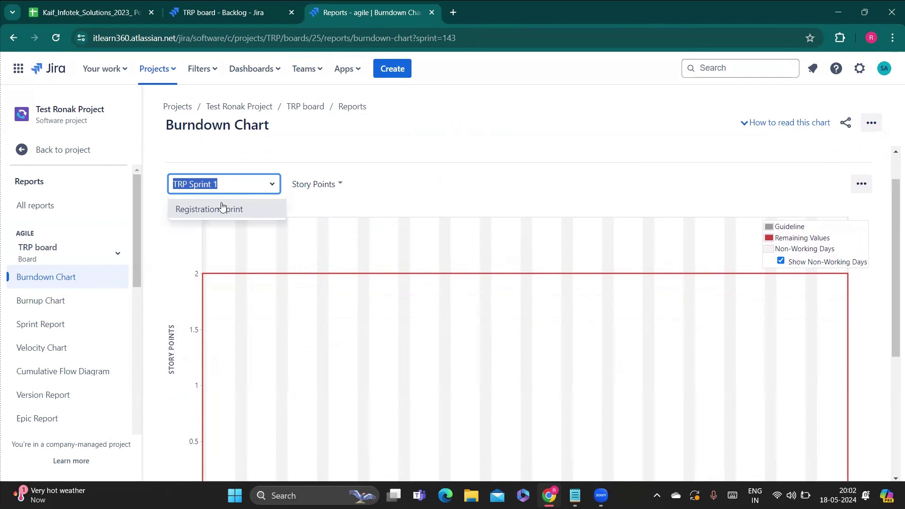
left_click(222, 209)
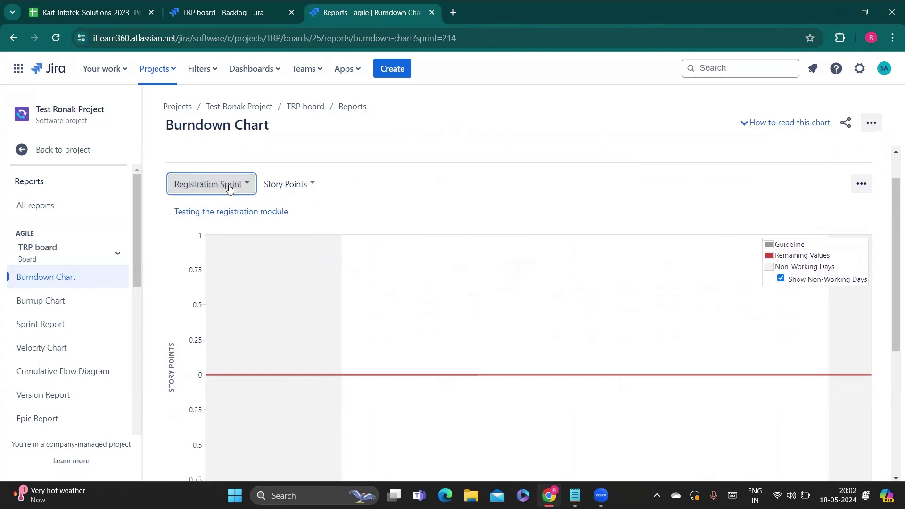
Toggle the burndown chart's non-working days off and back on, and review the sprint event table below it
left_click(230, 184)
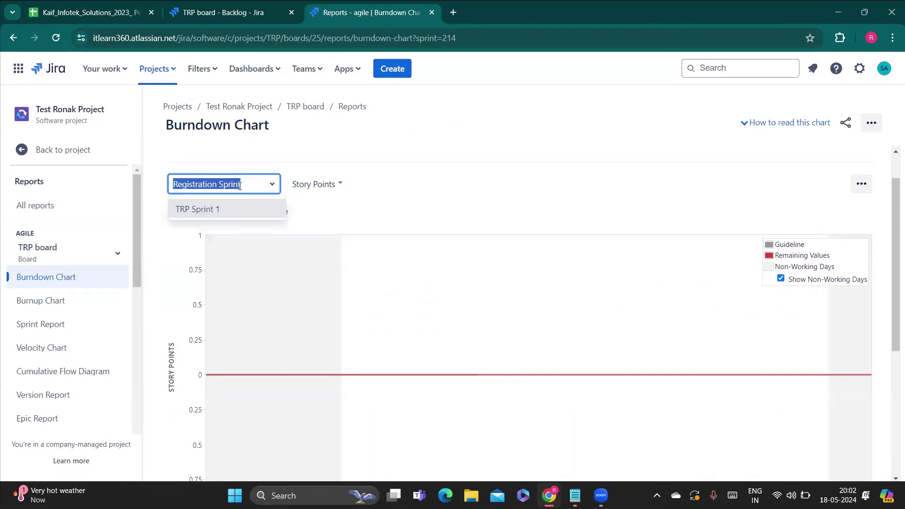
left_click(377, 178)
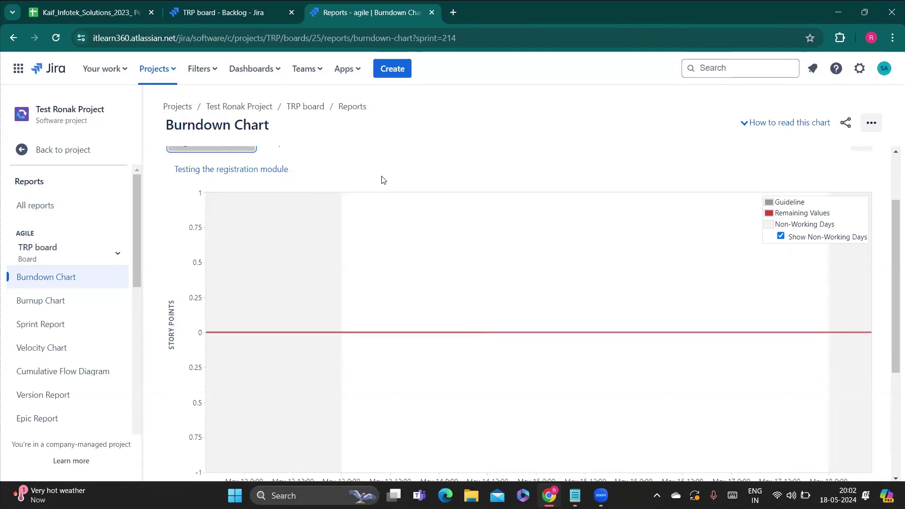
scroll(299, 214, "down", 2)
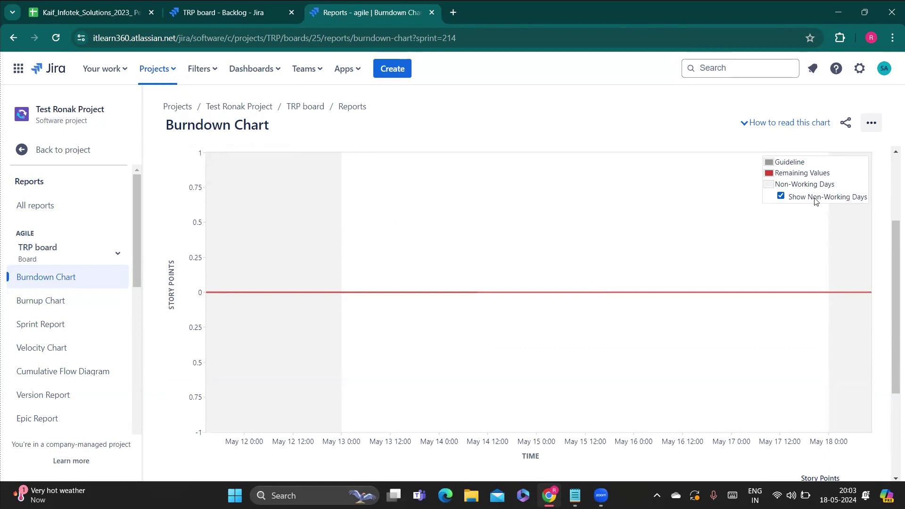
left_click(781, 197)
left_click(782, 196)
scroll(783, 197, "down", 3)
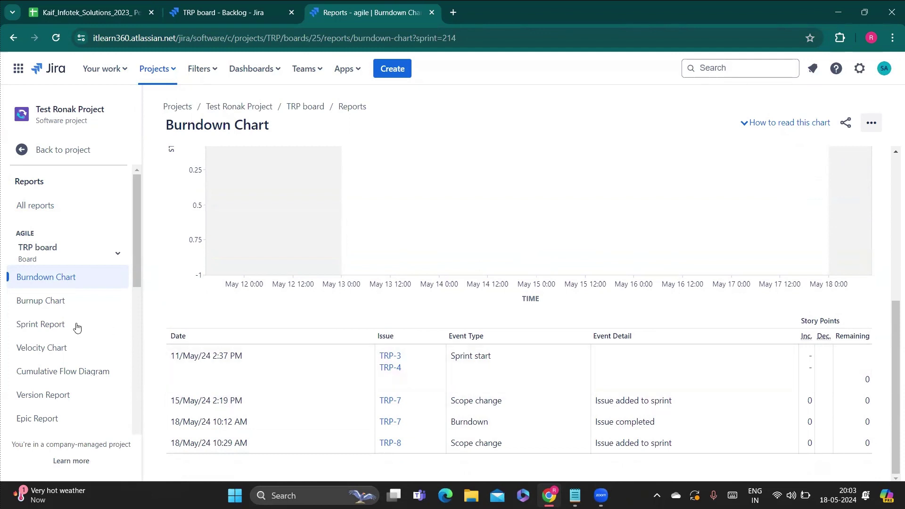
Open the Burnup Chart for TRP Sprint 1 and examine its work scope, completed work and event table
left_click(68, 312)
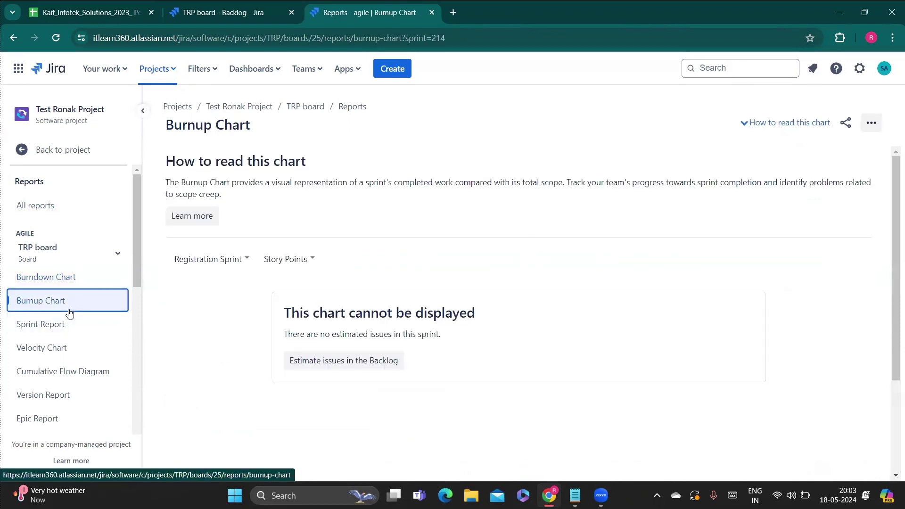
scroll(242, 251, "down", 1)
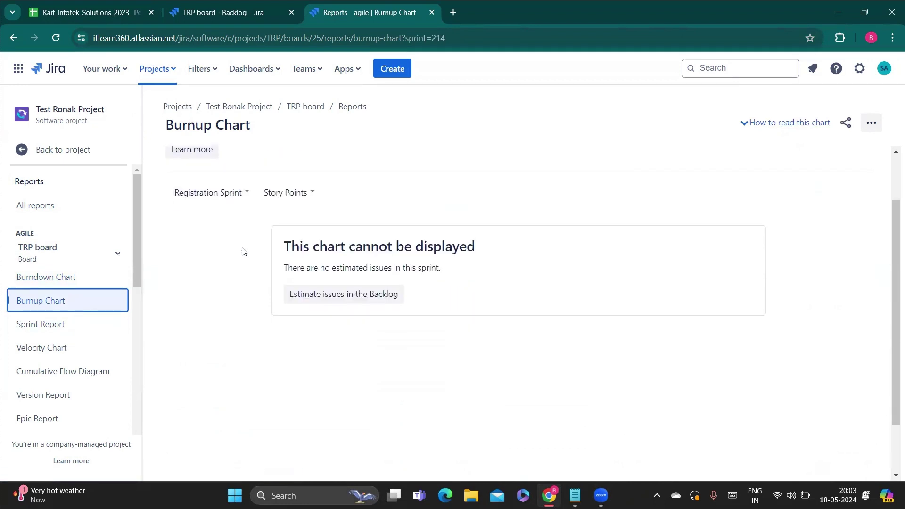
left_click(244, 194)
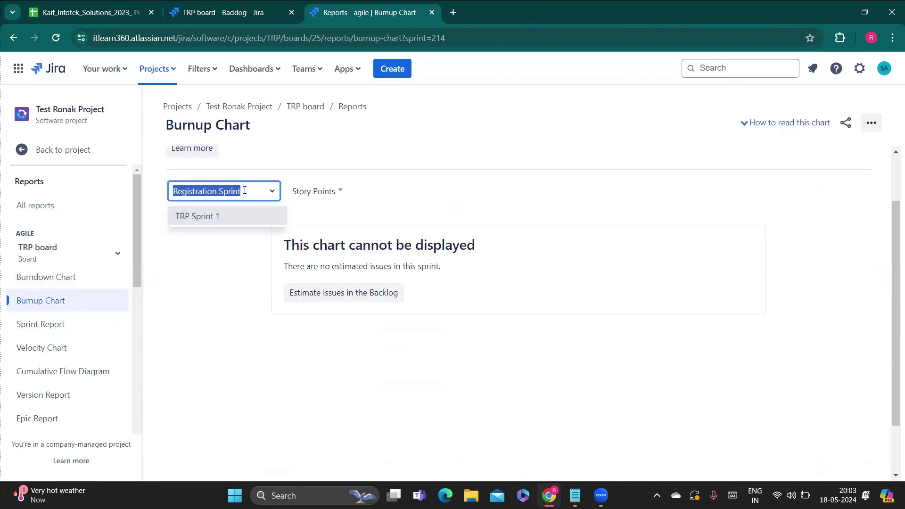
left_click(234, 217)
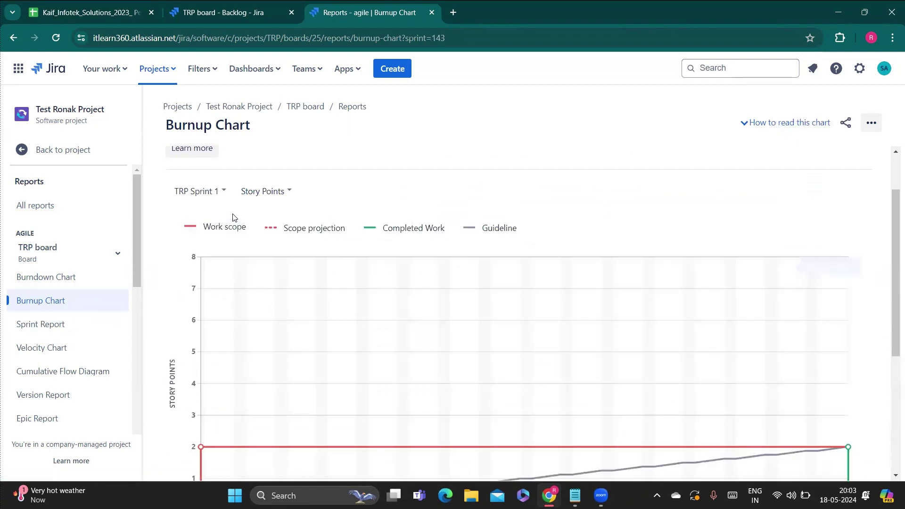
scroll(234, 217, "down", 1)
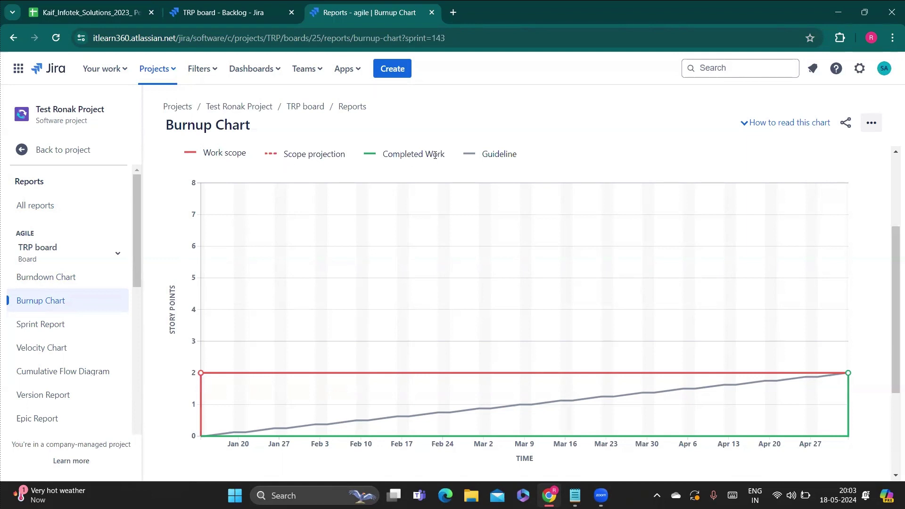
scroll(483, 169, "down", 1)
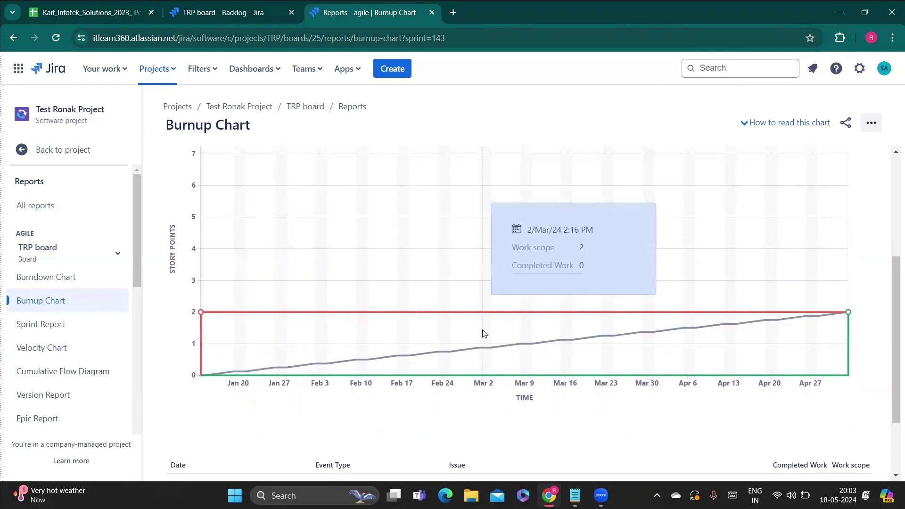
scroll(483, 329, "down", 1)
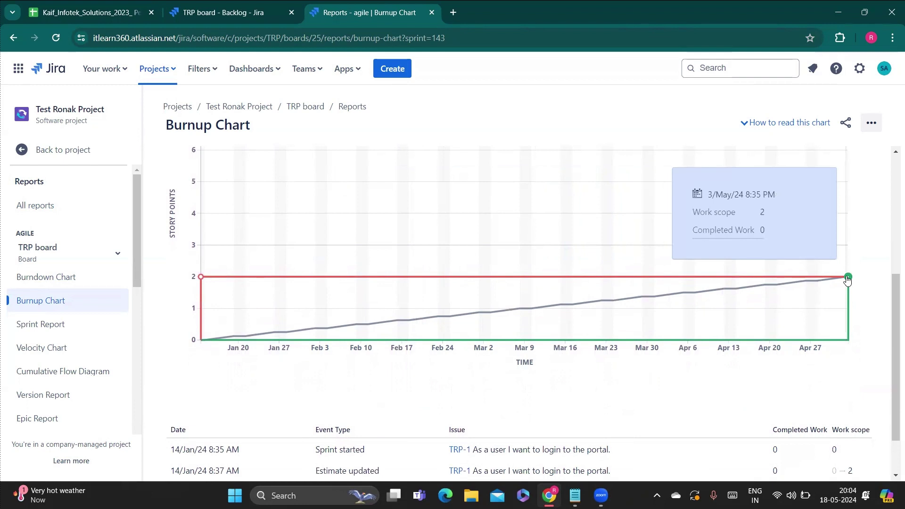
scroll(848, 280, "down", 1)
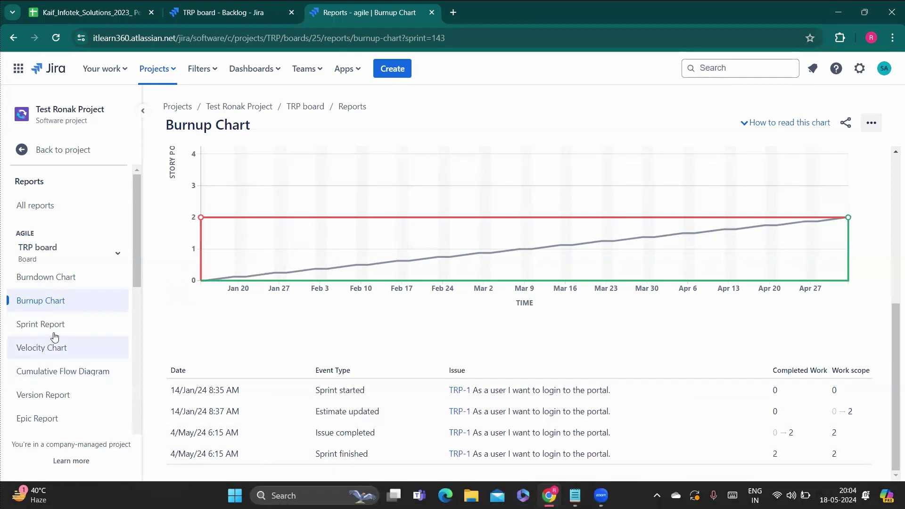
Open the Sprint Report for the Registration Sprint and review its completed and not completed issues
left_click(58, 335)
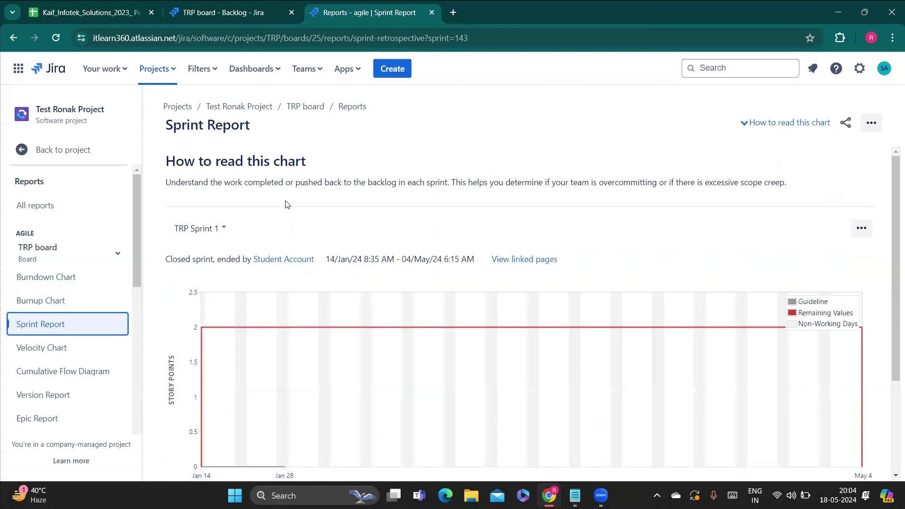
scroll(285, 204, "down", 2)
scroll(284, 204, "up", 2)
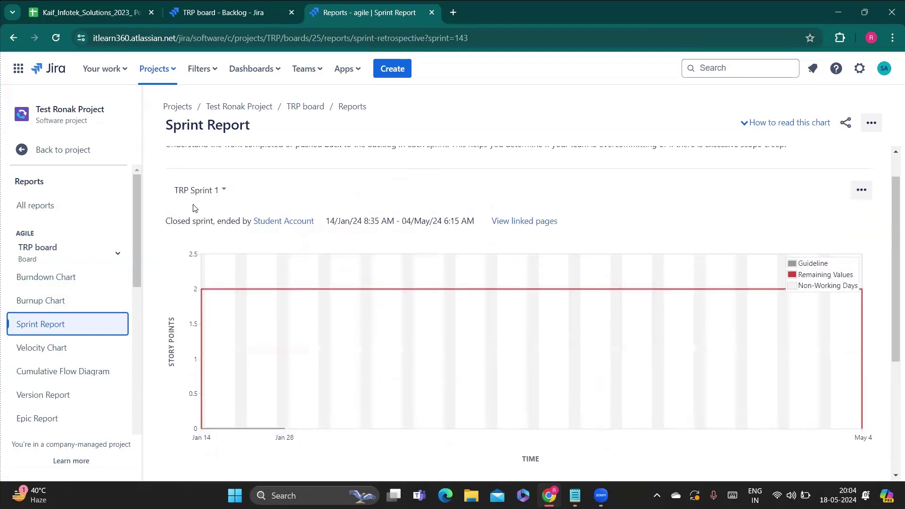
left_click(224, 197)
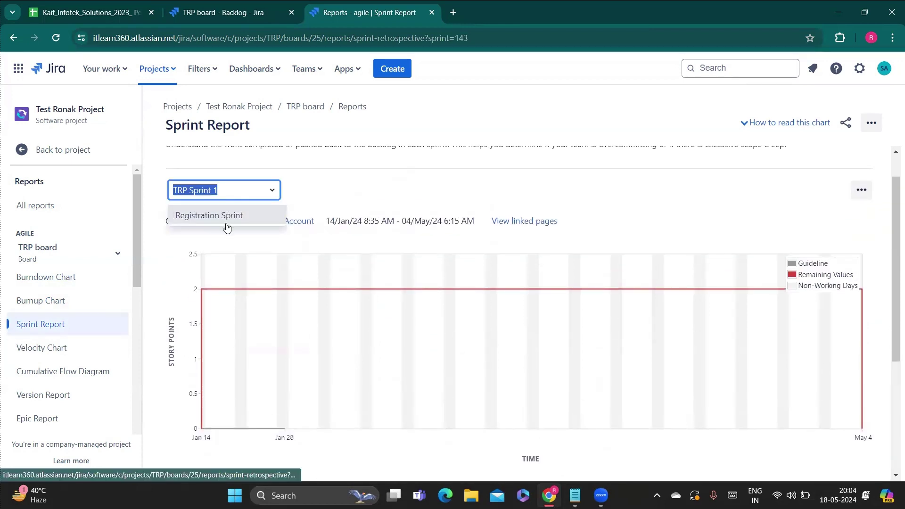
left_click(233, 221)
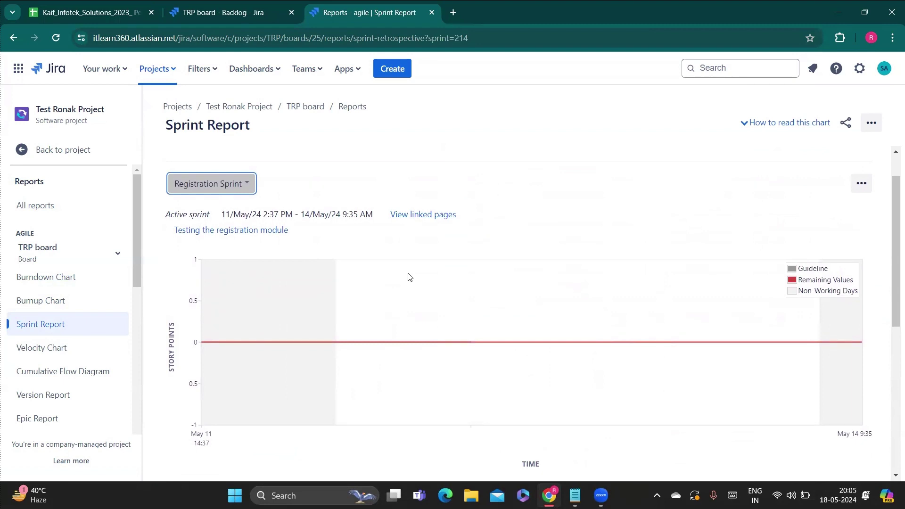
scroll(409, 277, "down", 7)
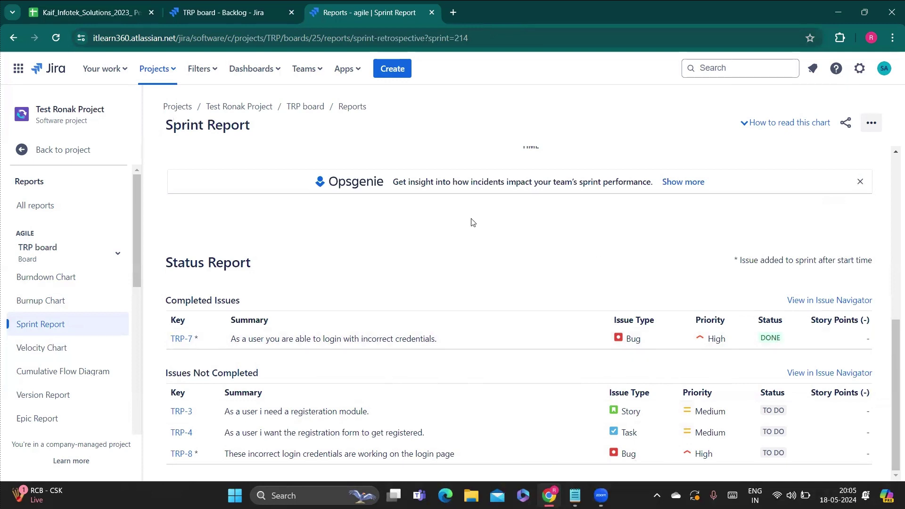
Return to the project and open the Traceability Report from Zephyr Scale's traceability reports
left_click(58, 151)
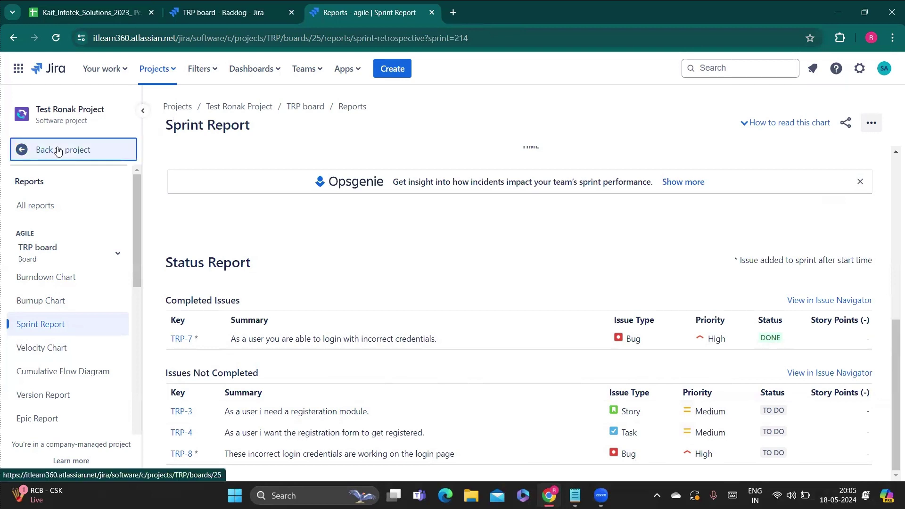
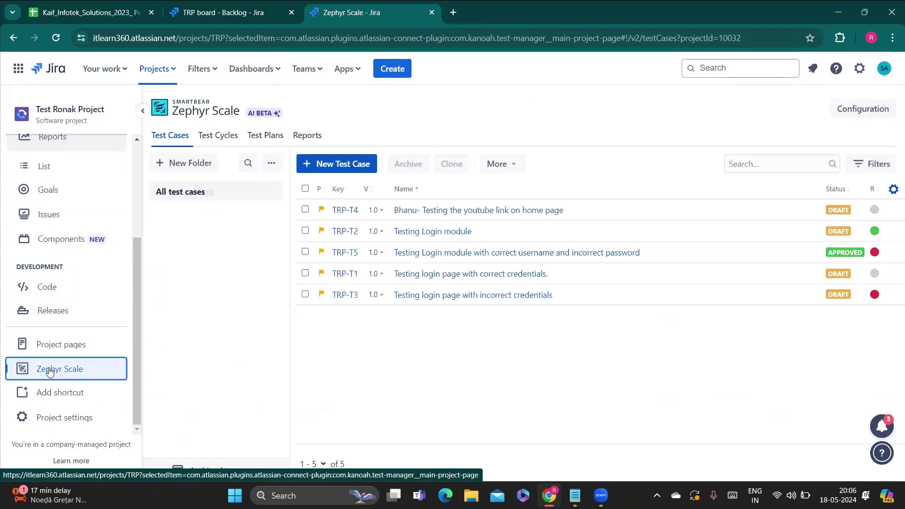
left_click(313, 139)
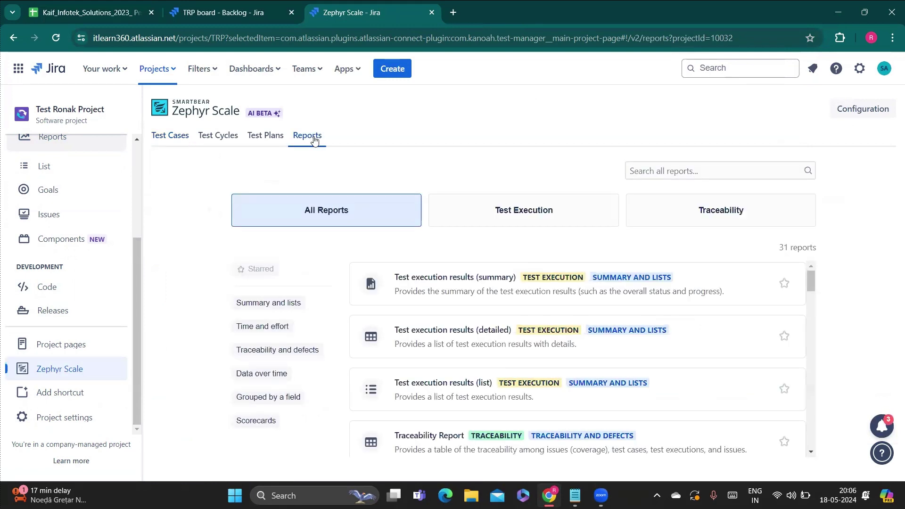
left_click(709, 211)
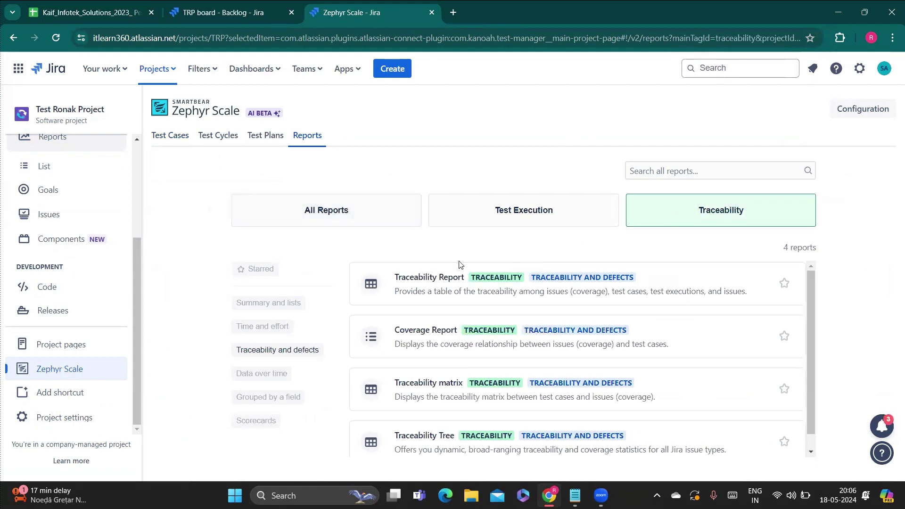
left_click(371, 289)
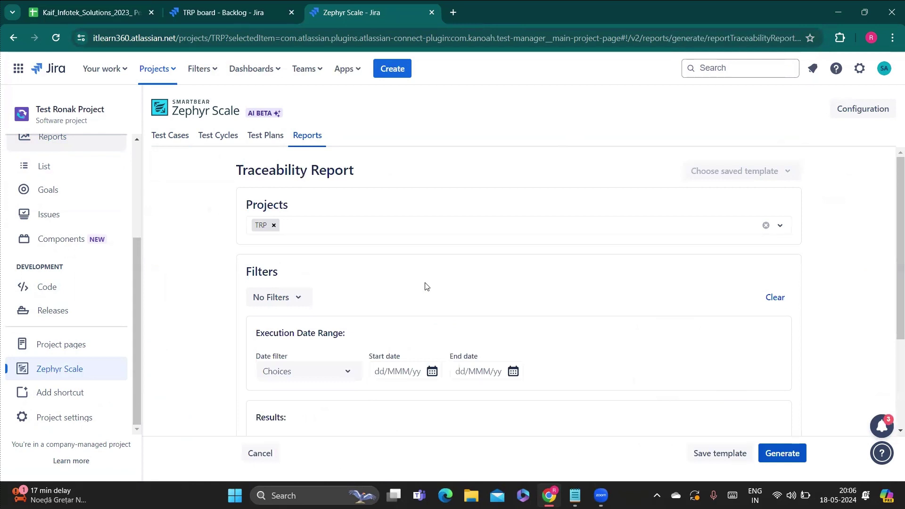
Generate the traceability report for project TRP with results covering all test executions
scroll(426, 286, "down", 1)
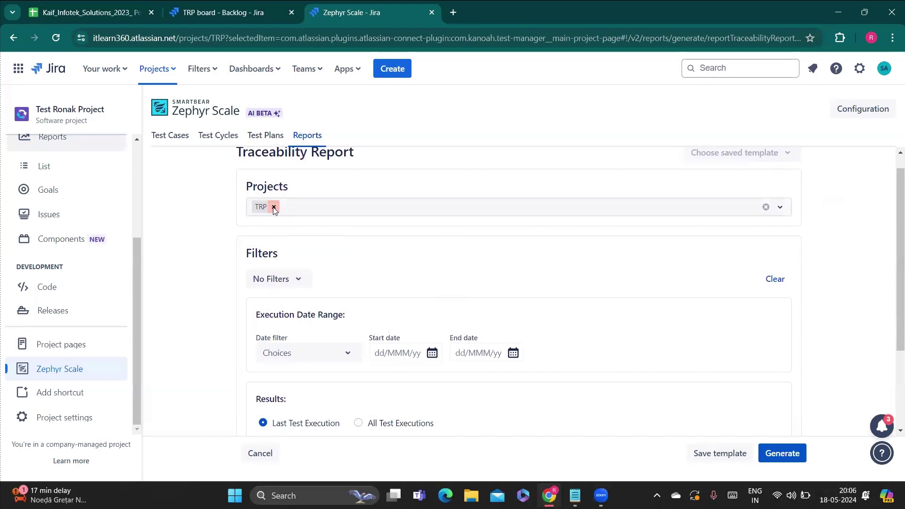
scroll(418, 252, "down", 2)
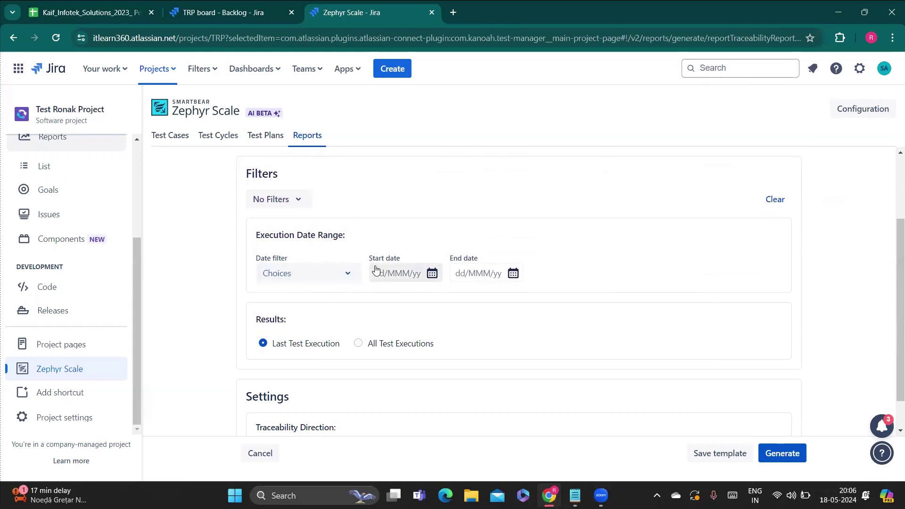
scroll(375, 270, "down", 1)
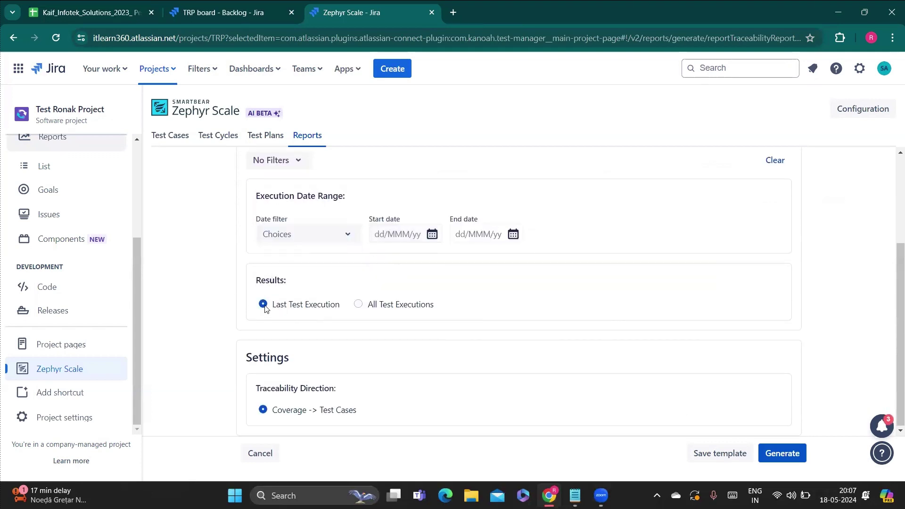
left_click(359, 305)
left_click(795, 455)
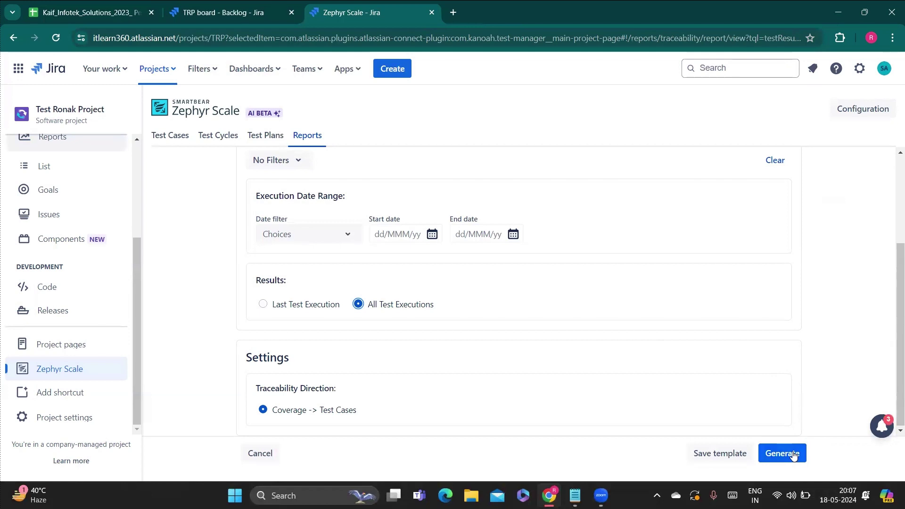